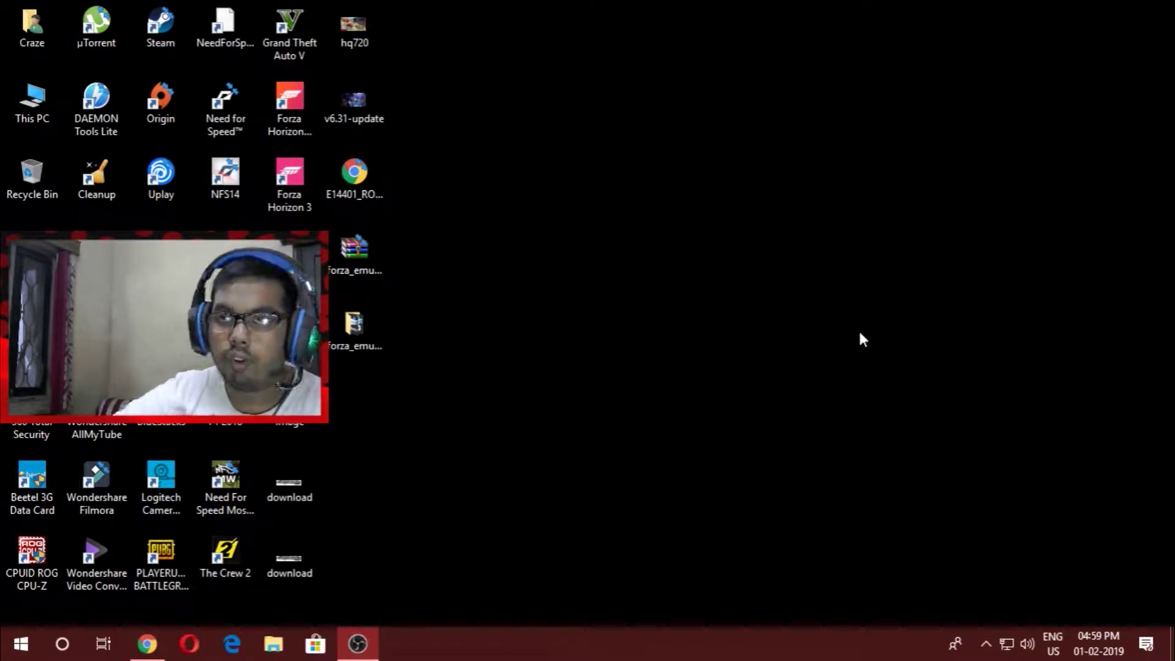
- Return to the 'forza emuwheel' search results and open the first result's forum thread in a new tab
click(363, 245)
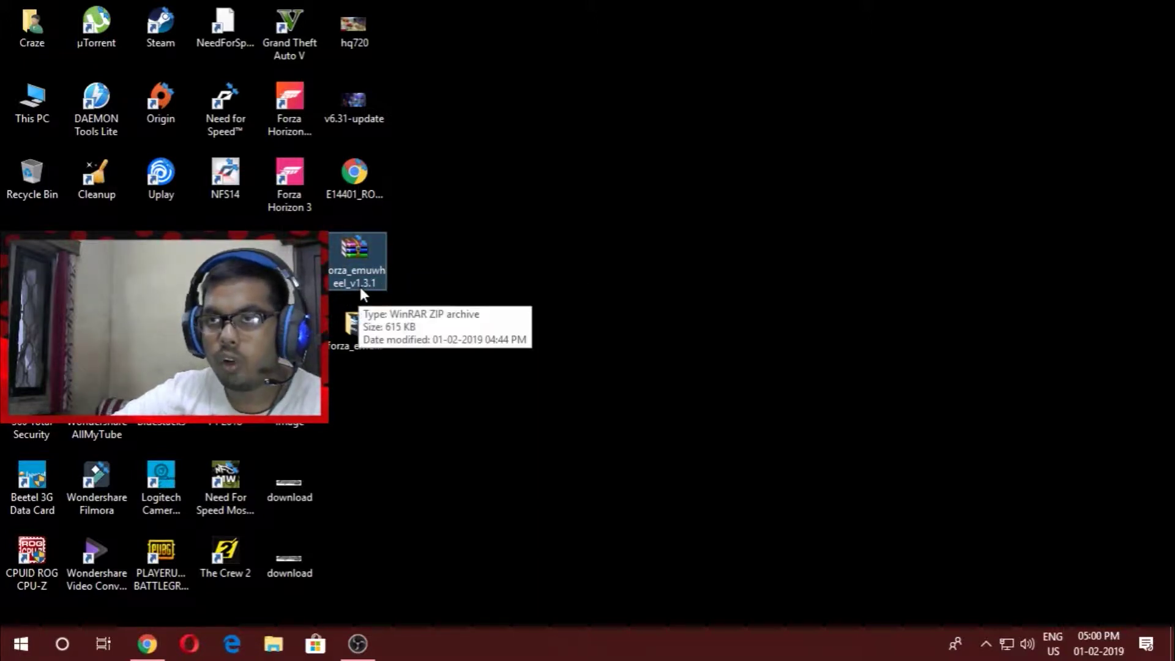
mouse_move(147, 644)
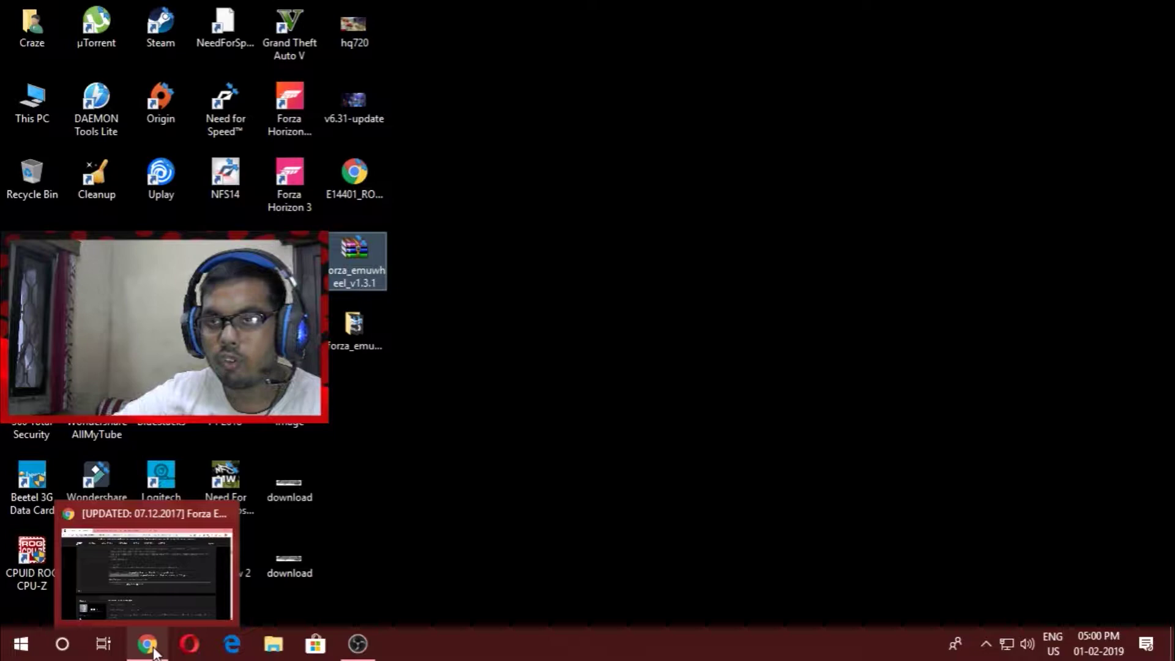
click(150, 566)
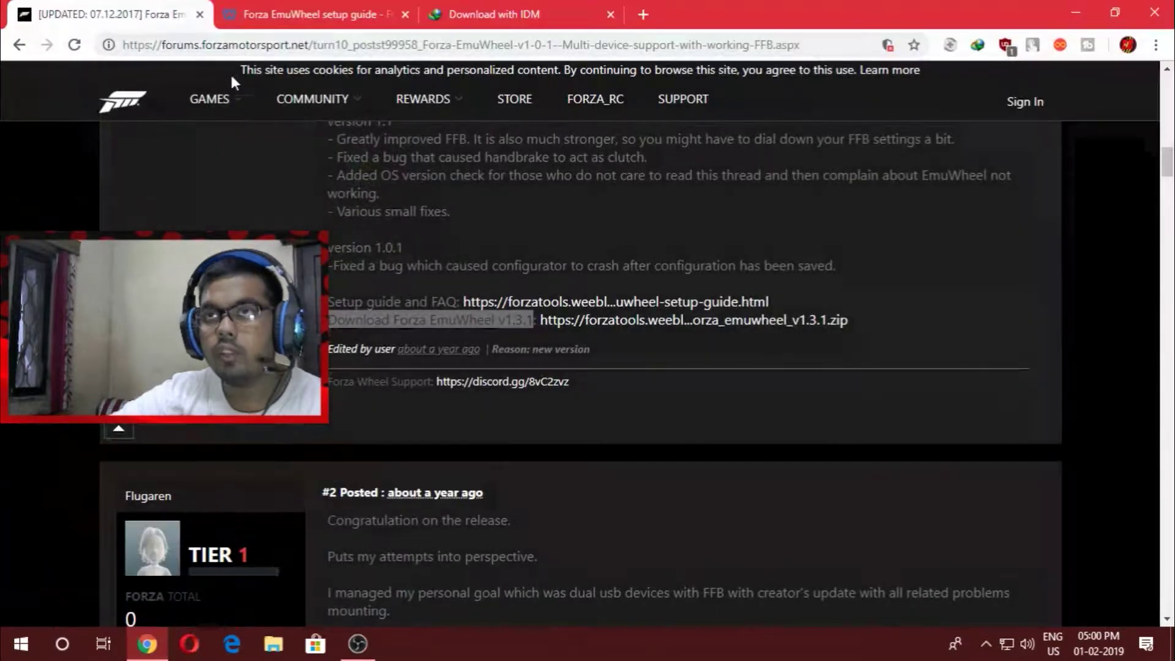
click(19, 50)
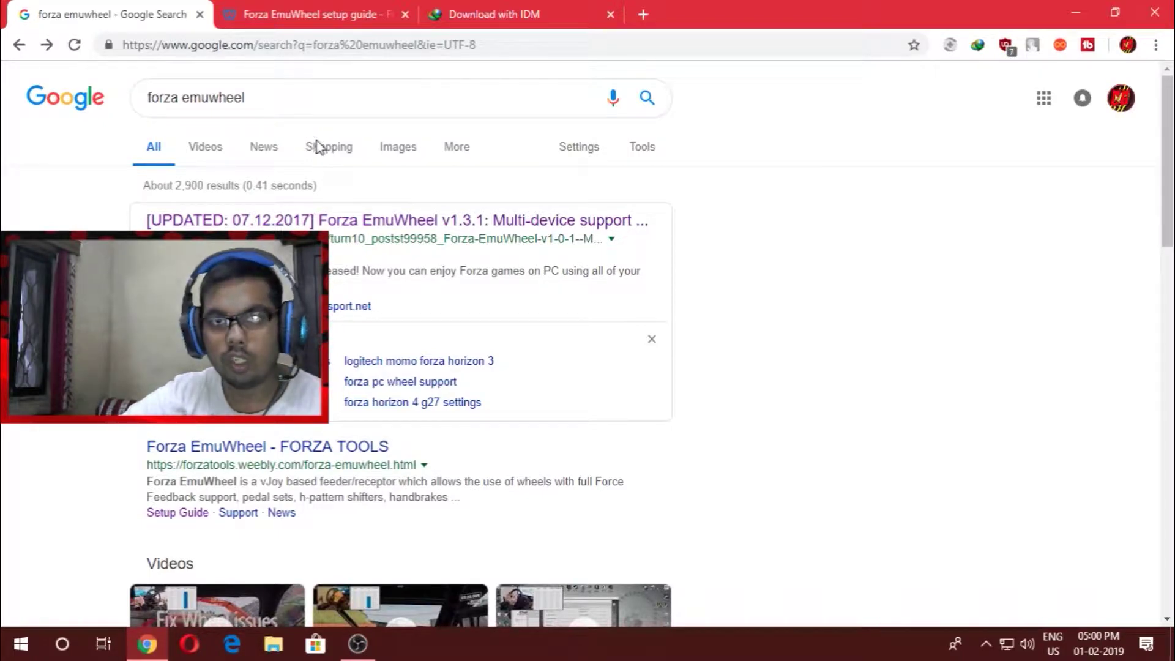
right_click(391, 226)
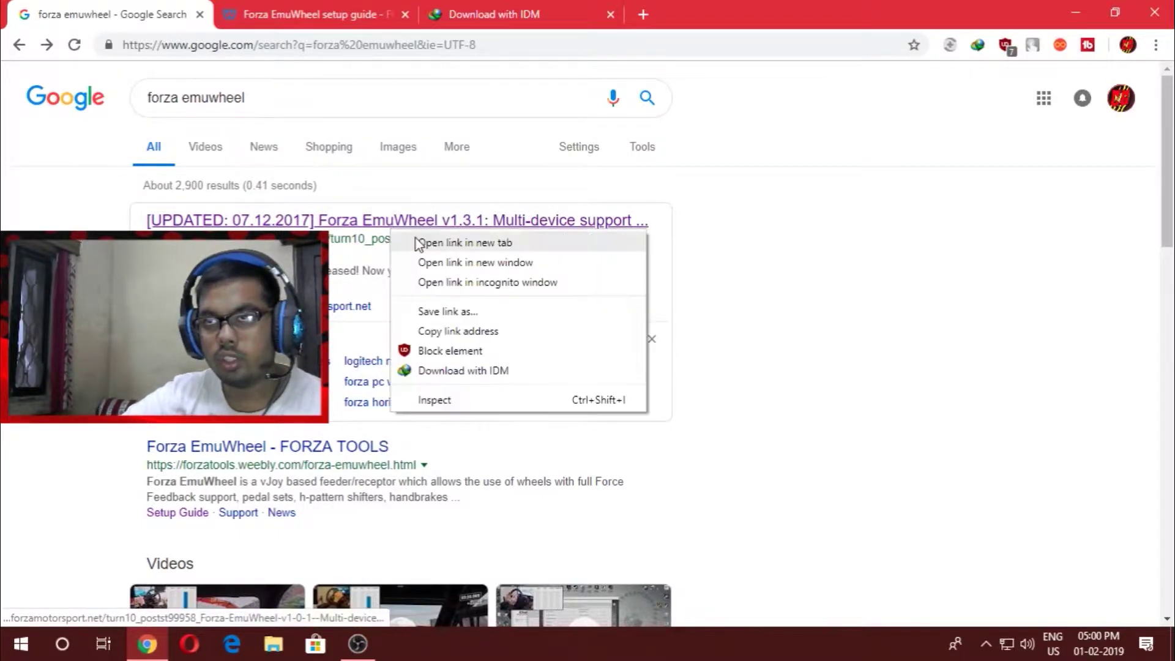
click(418, 244)
- Close the EmuWheel setup guide and Download with IDM tabs
click(609, 24)
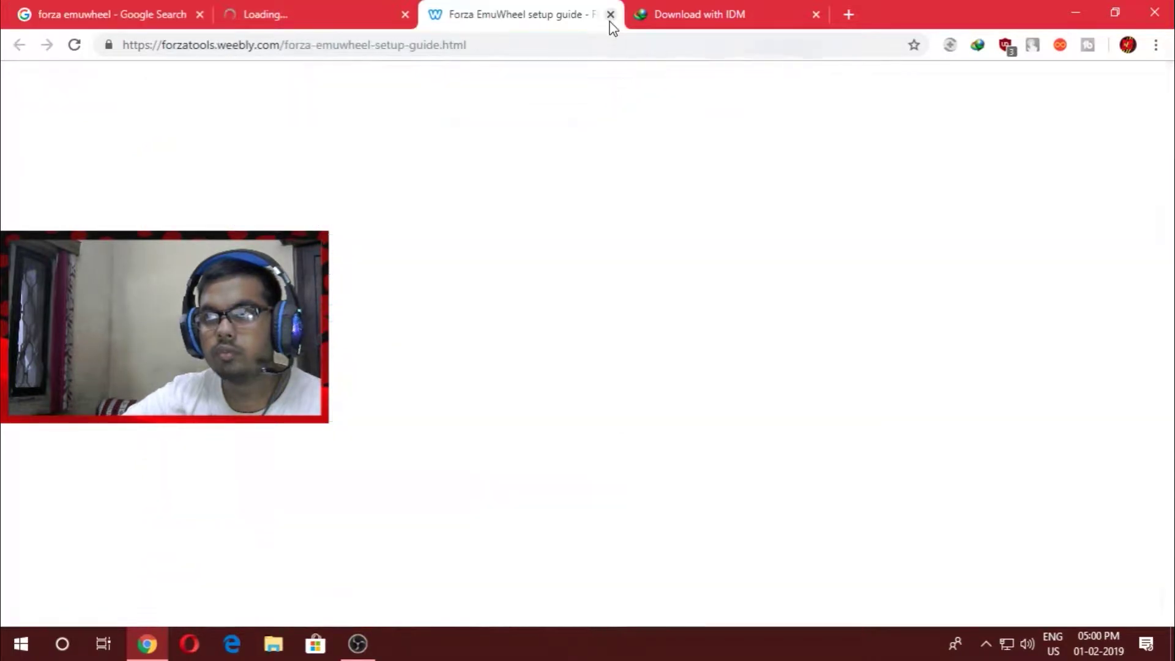
click(610, 15)
click(610, 15)
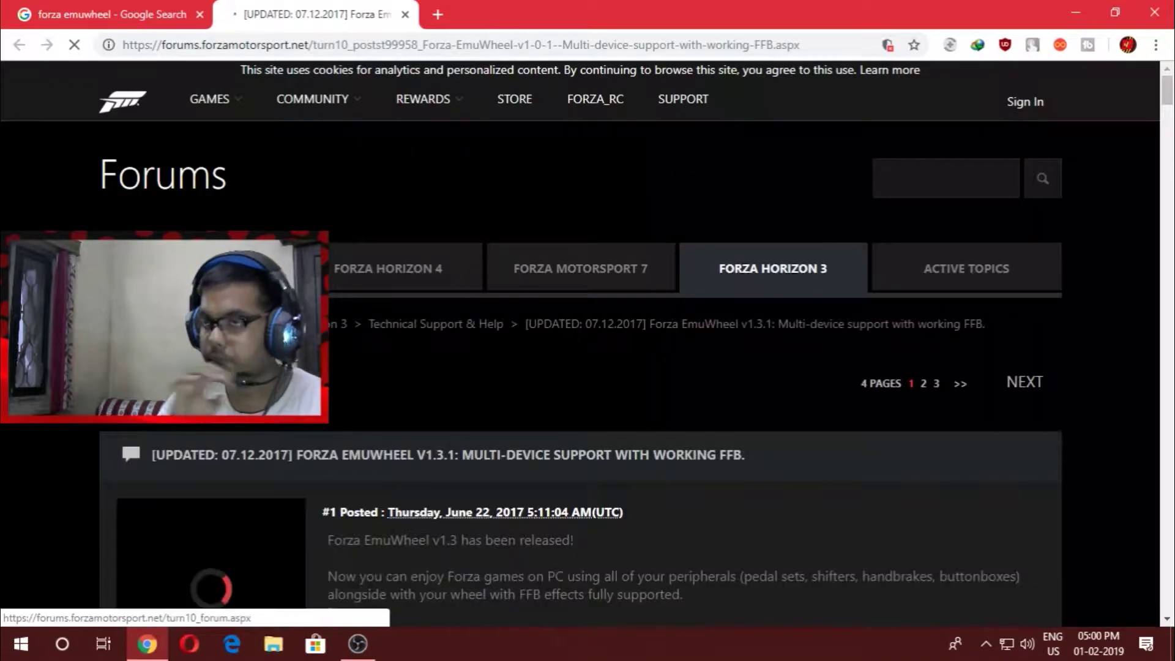
- Start the forza_emuwheel_v1.3.1.zip download from the thread, then cancel the IDM duplicate-file prompt
scroll(724, 397, down, 15)
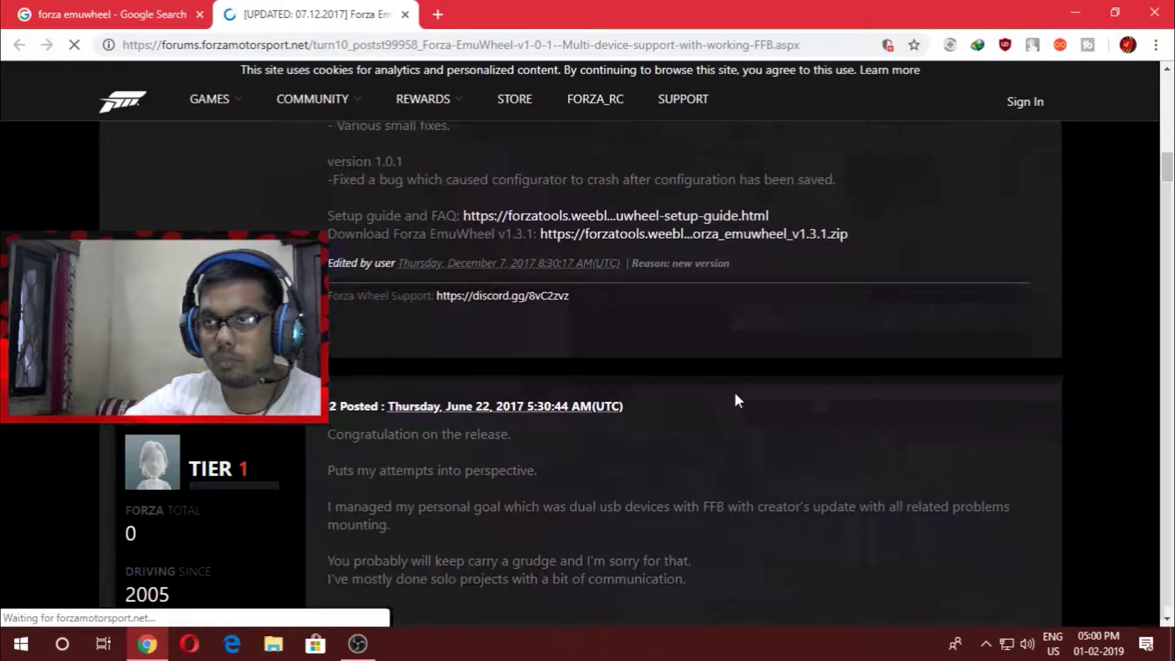
drag(330, 327, 529, 327)
click(624, 321)
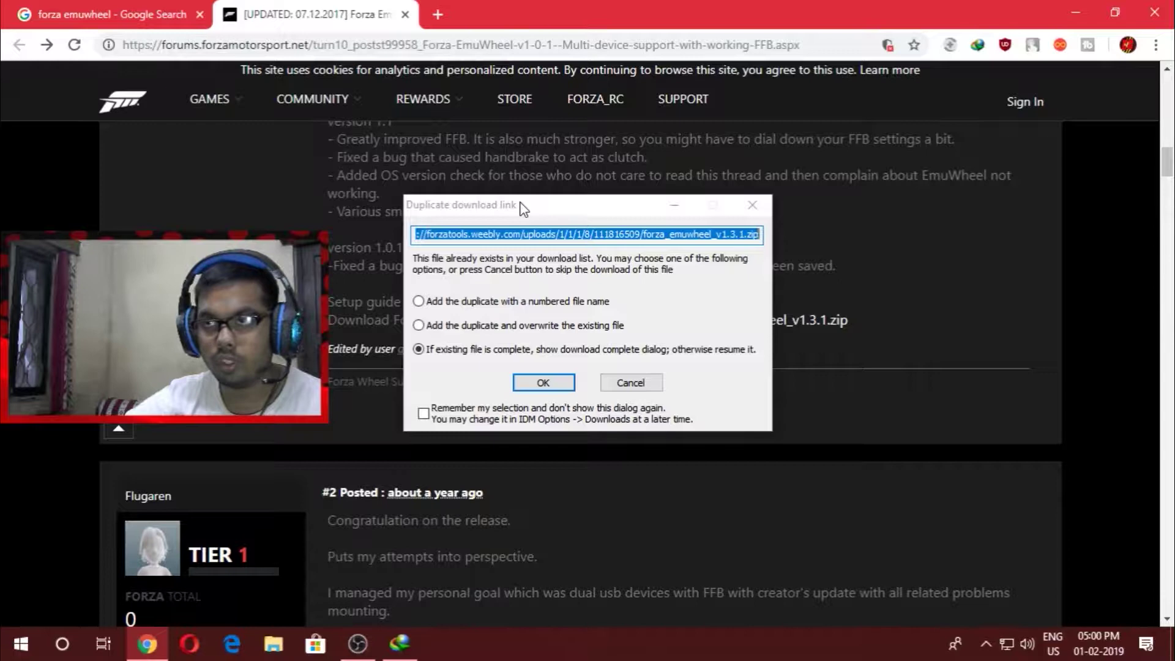
click(644, 387)
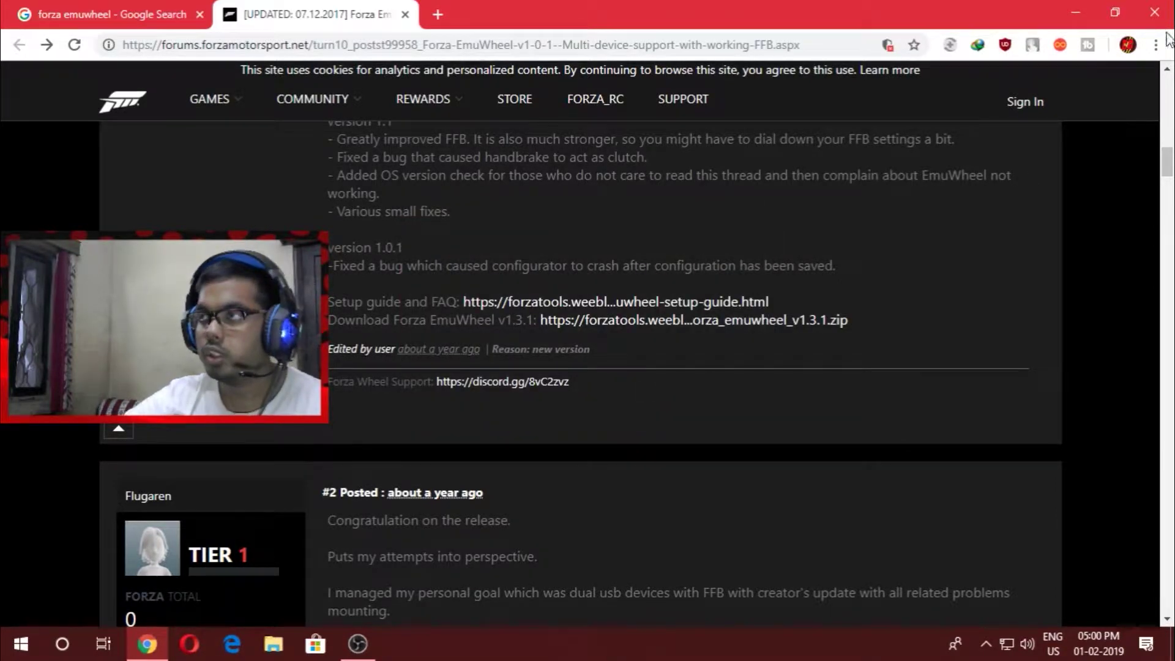
click(1156, 47)
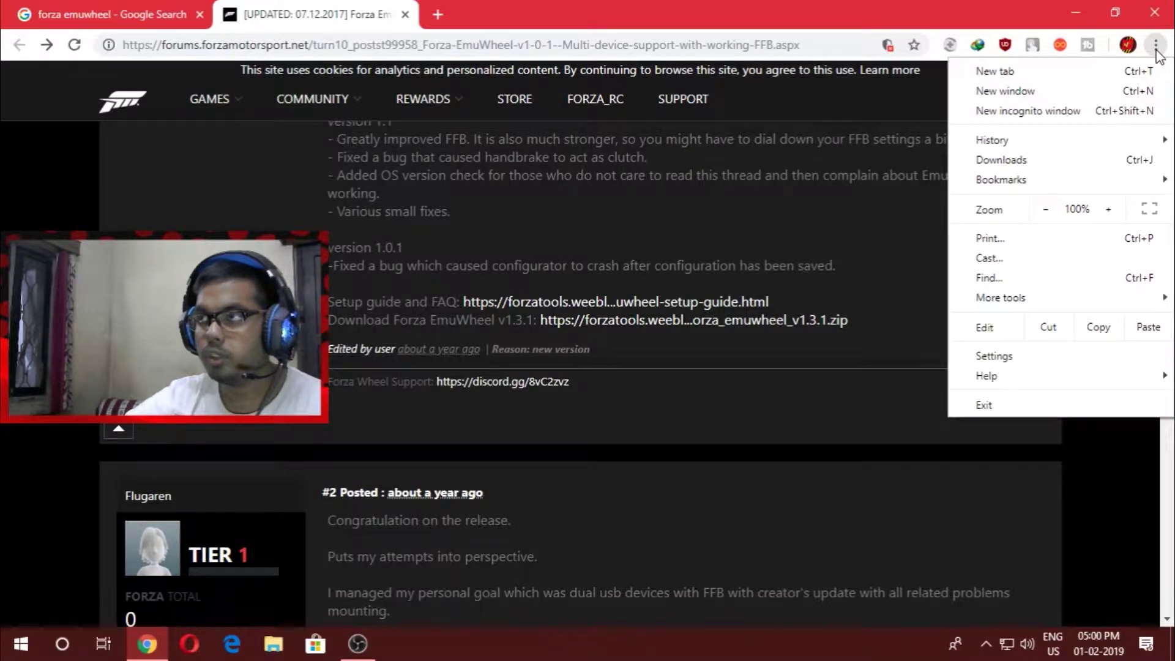
click(865, 303)
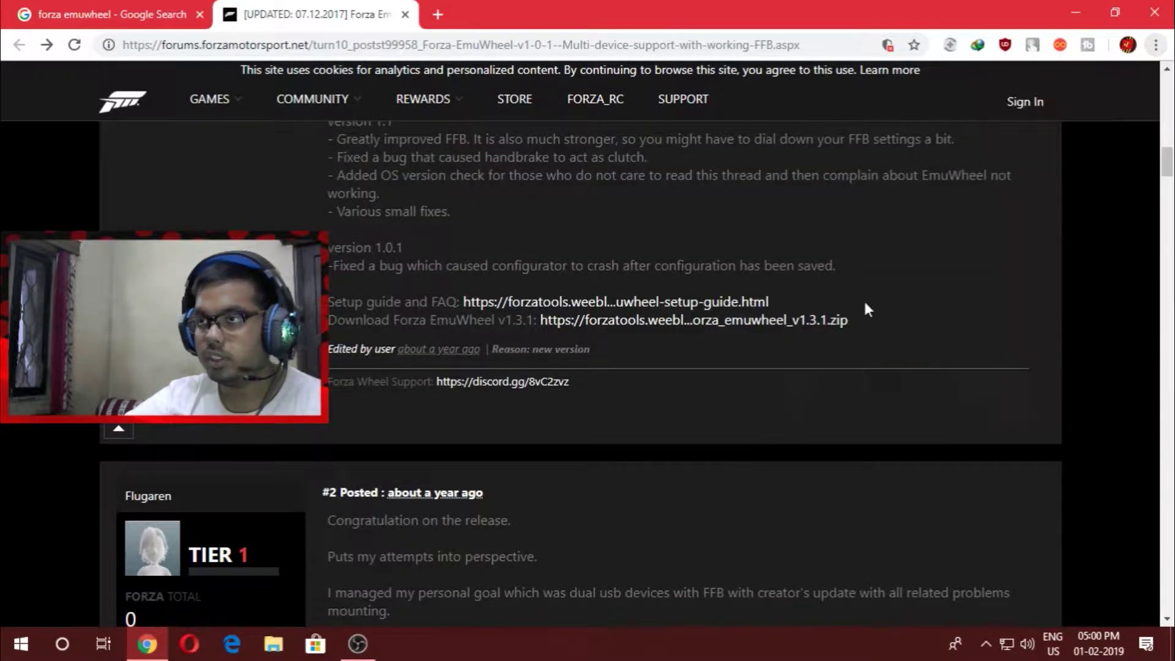
- Minimise Chrome, open the extracted forza_emuwheel_v1.3.1 folder on the desktop, and enter its registry subfolder
click(1075, 13)
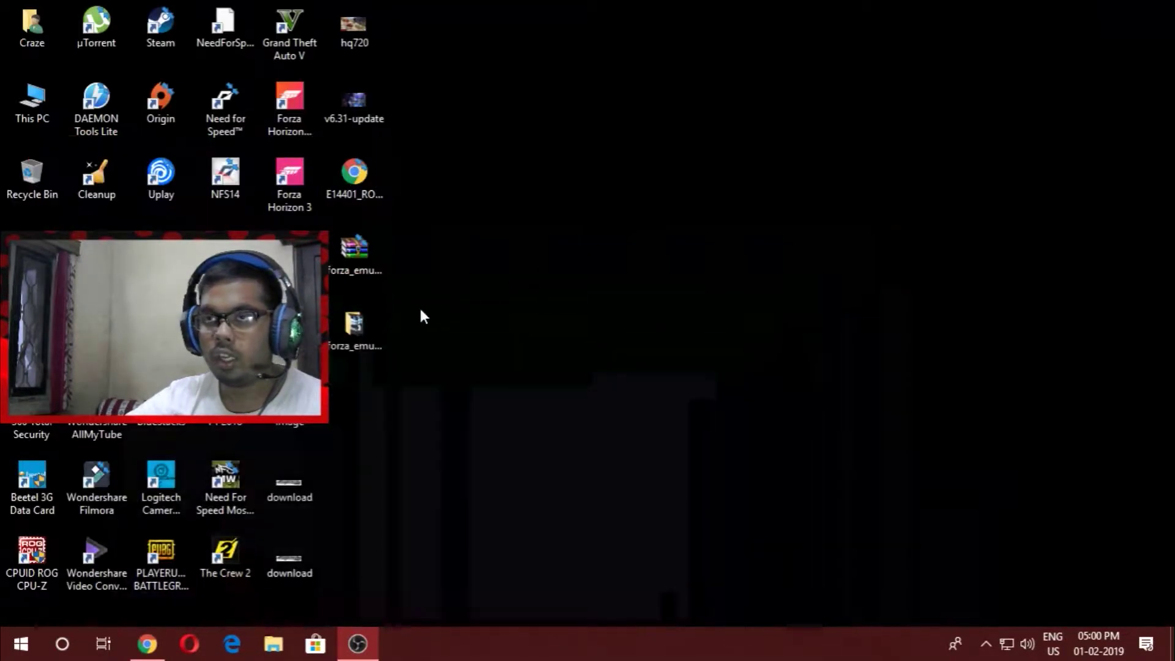
click(365, 258)
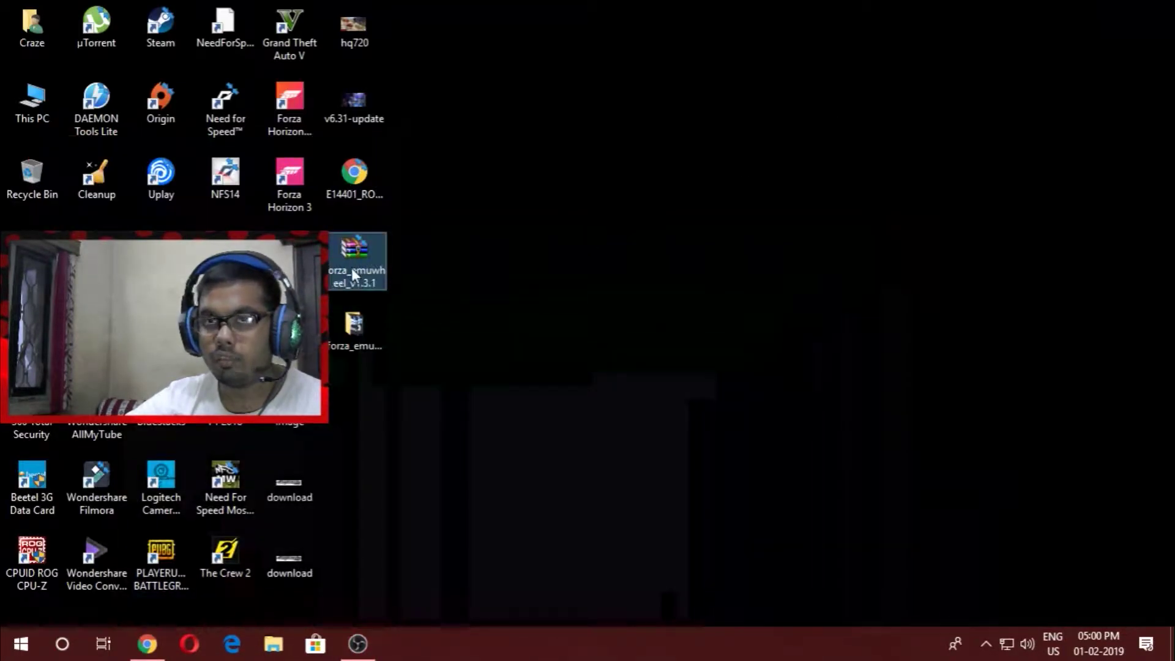
double_click(357, 333)
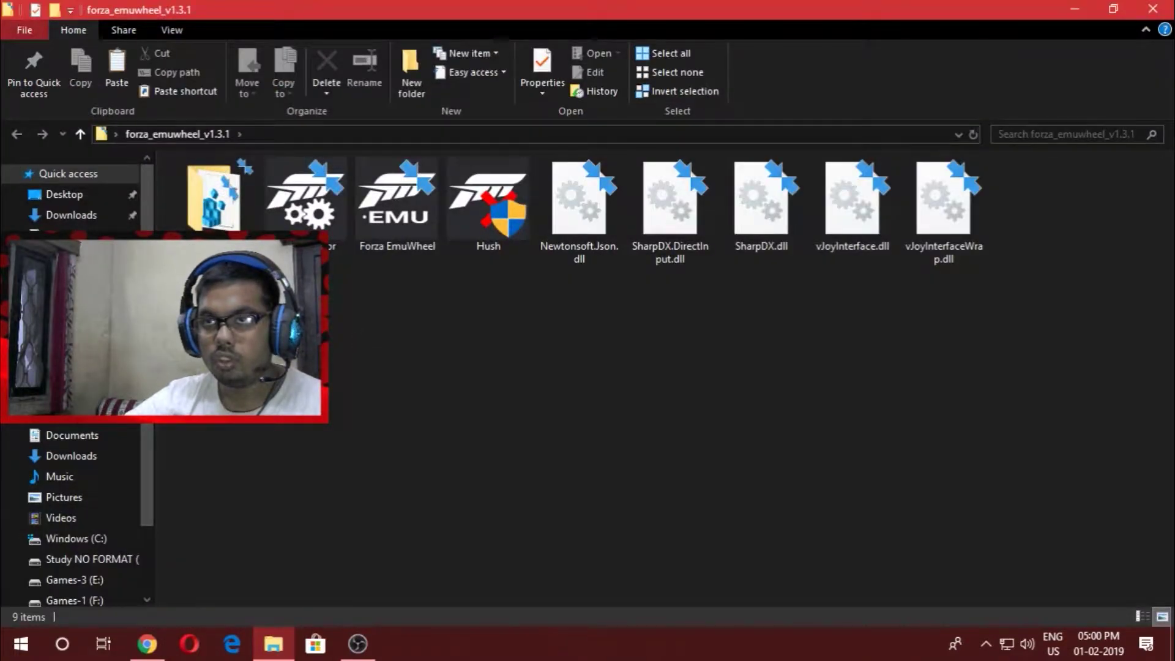
mouse_move(339, 287)
mouse_down()
mouse_move(489, 208)
mouse_move(978, 195)
mouse_up()
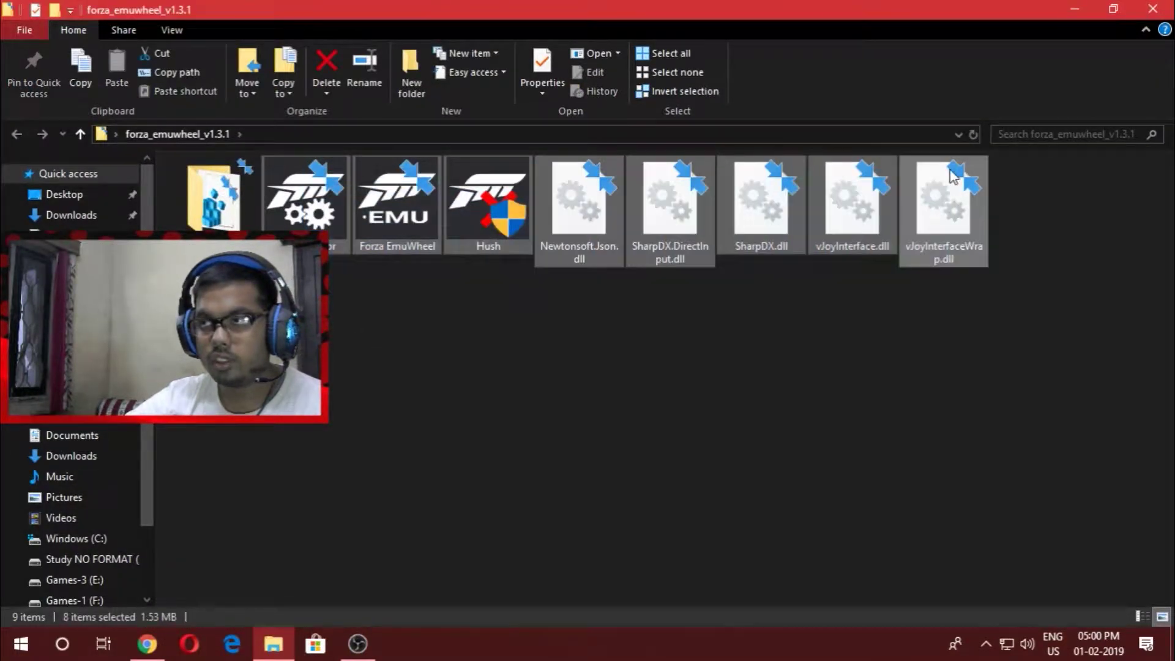
click(583, 473)
double_click(214, 196)
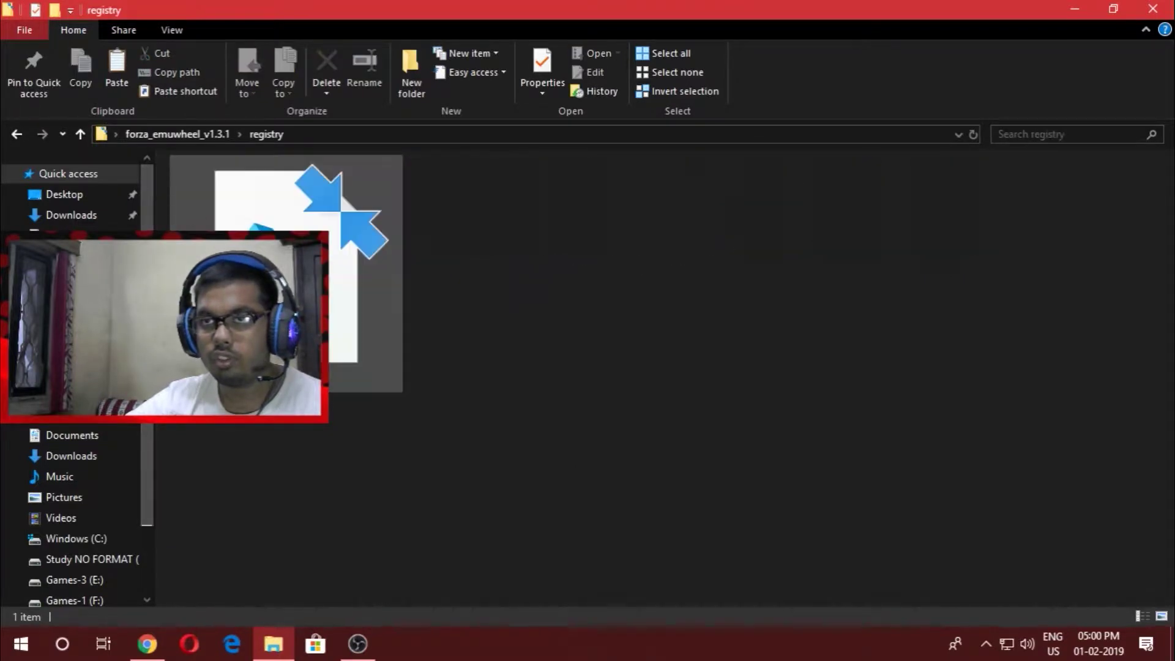
- Browse Games-3 (E:) to Forza Horizon 3 > AppFiles, confirm the vjoy file is there, and close Explorer
click(90, 578)
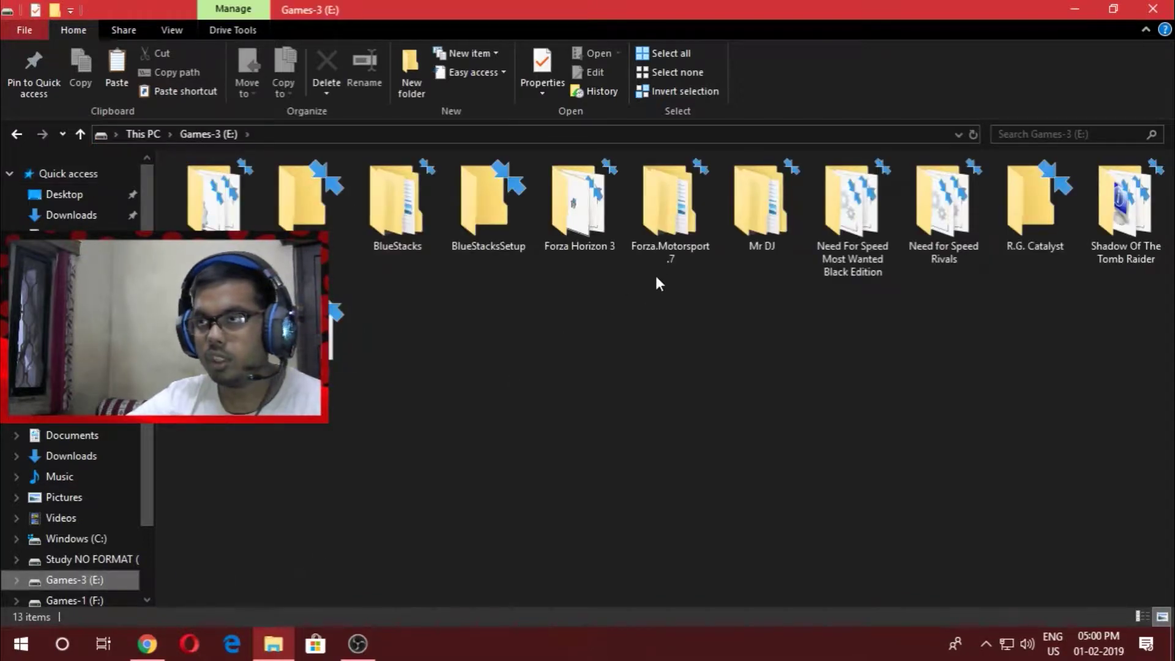
double_click(580, 244)
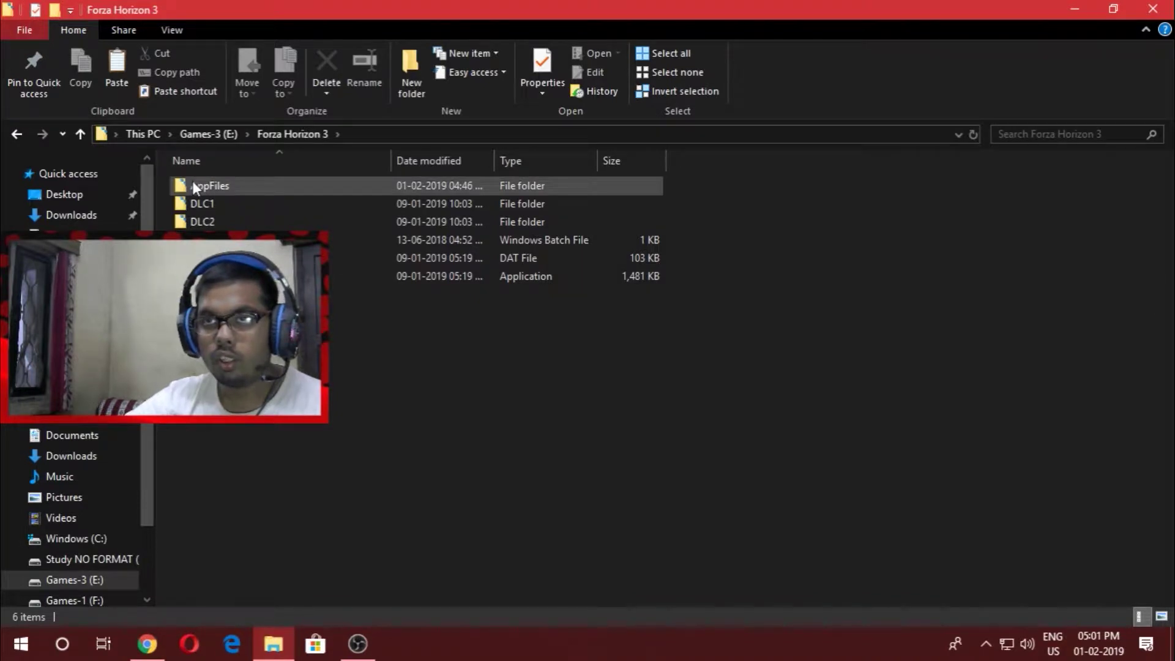
mouse_move(193, 181)
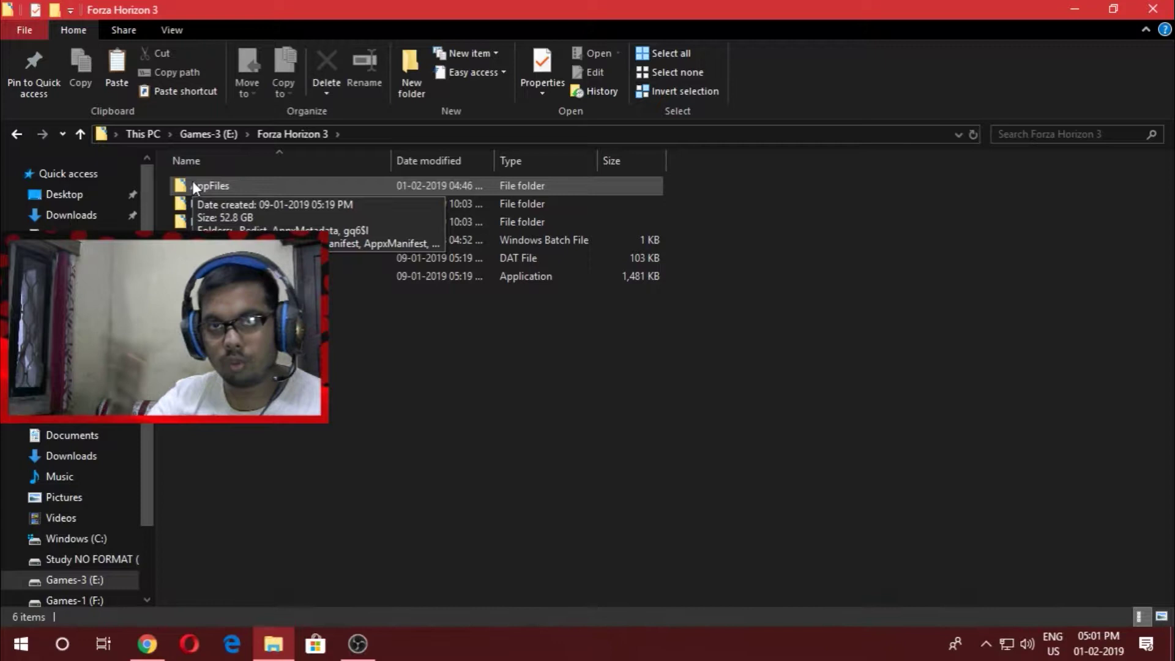
double_click(192, 181)
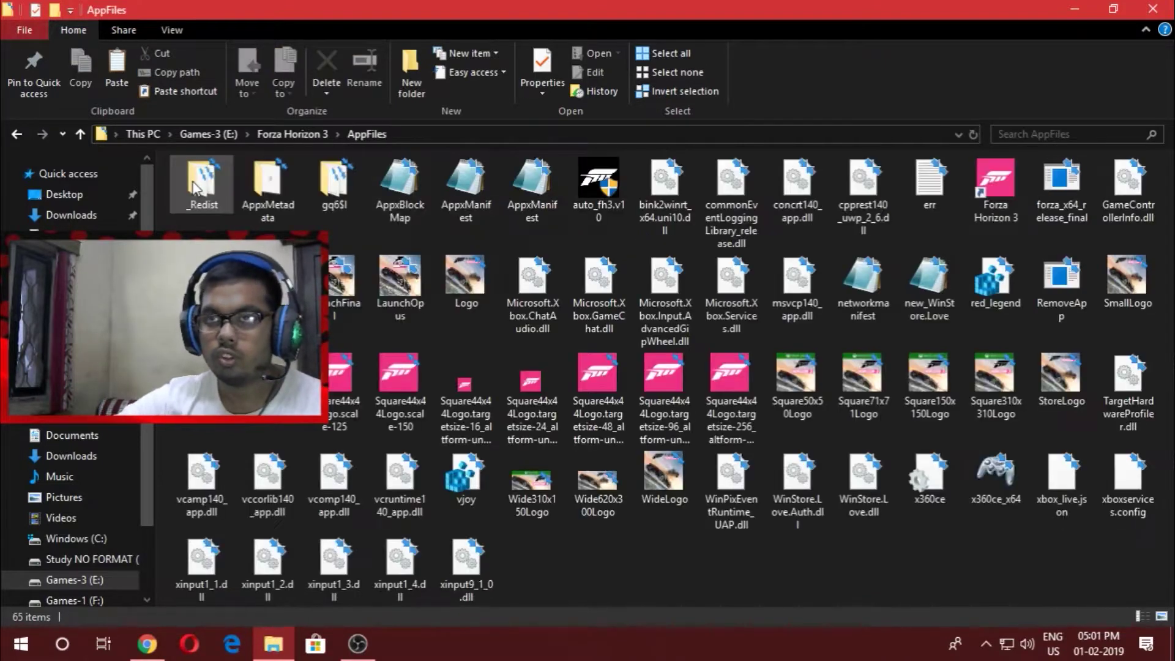
click(465, 477)
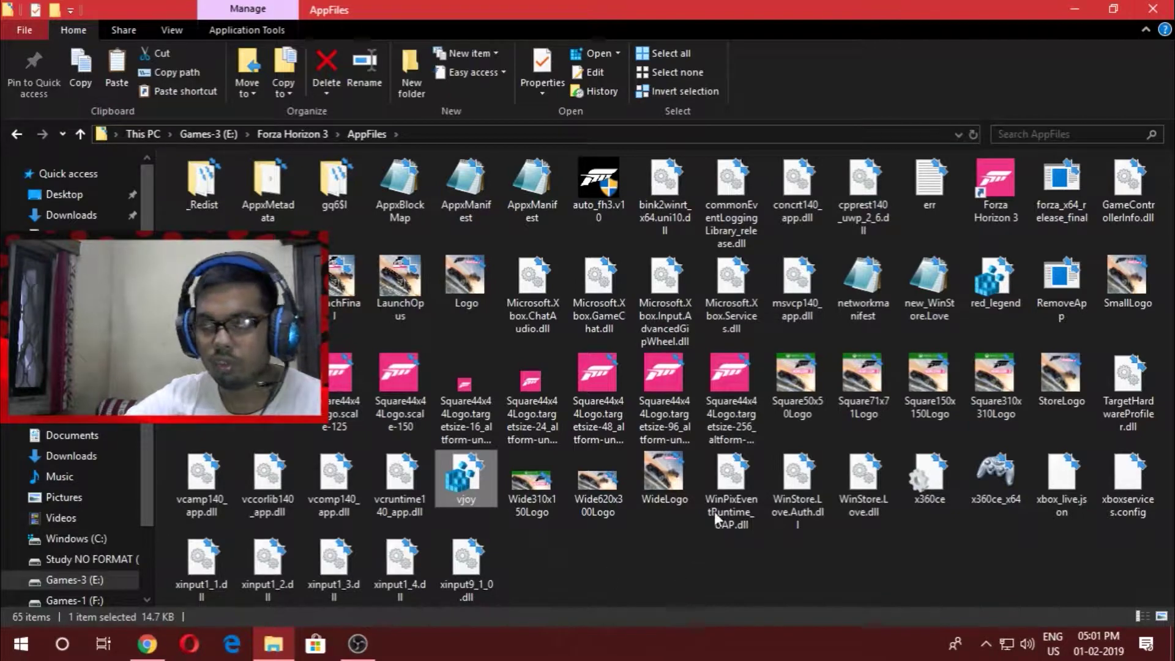
click(1166, 10)
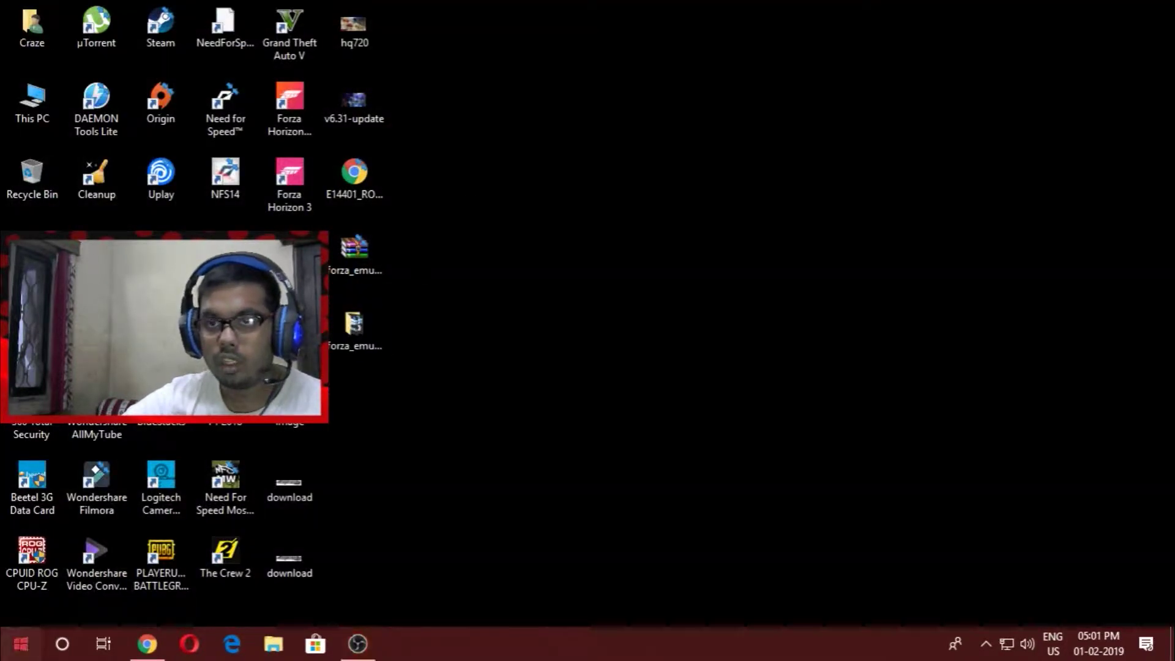
- Launch Forza Horizon 3 from the Start menu
key(super)
click(408, 539)
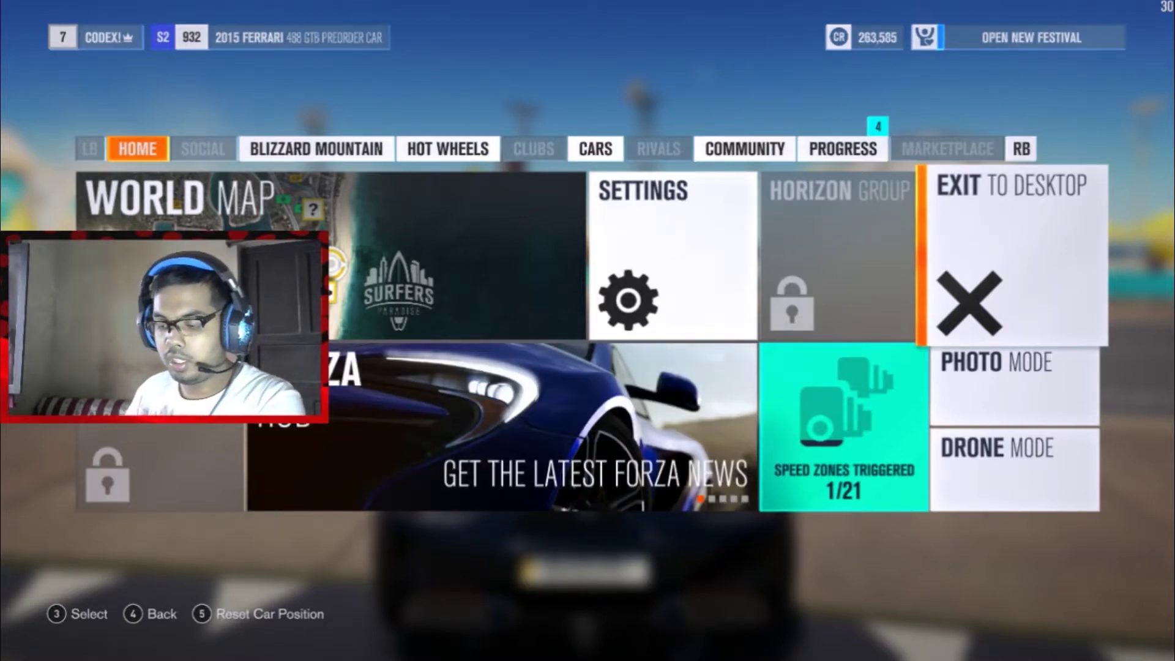
key(e)
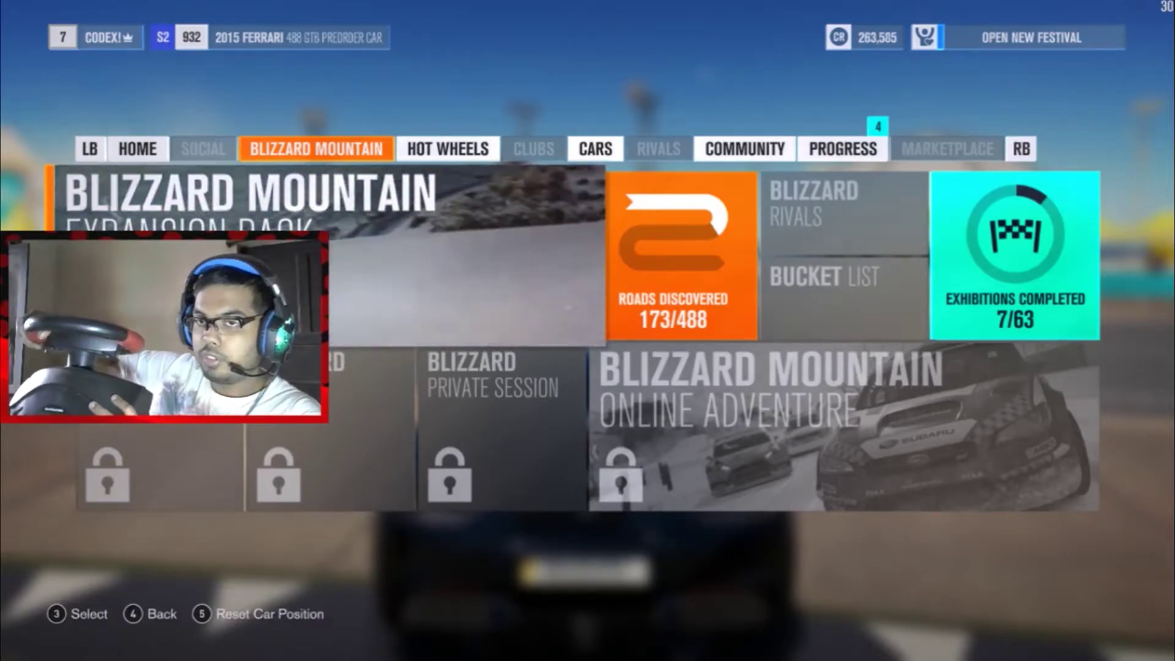
key(q)
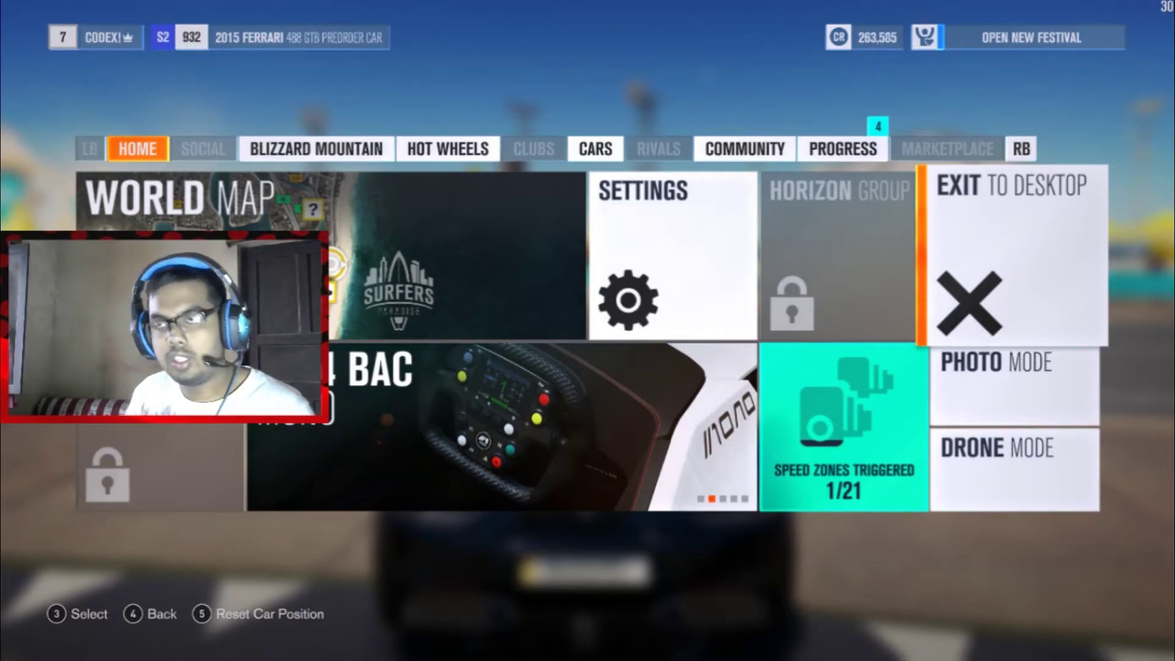
- Exit the pause menu with Escape to resume free-roam driving the Ferrari
key(Escape)
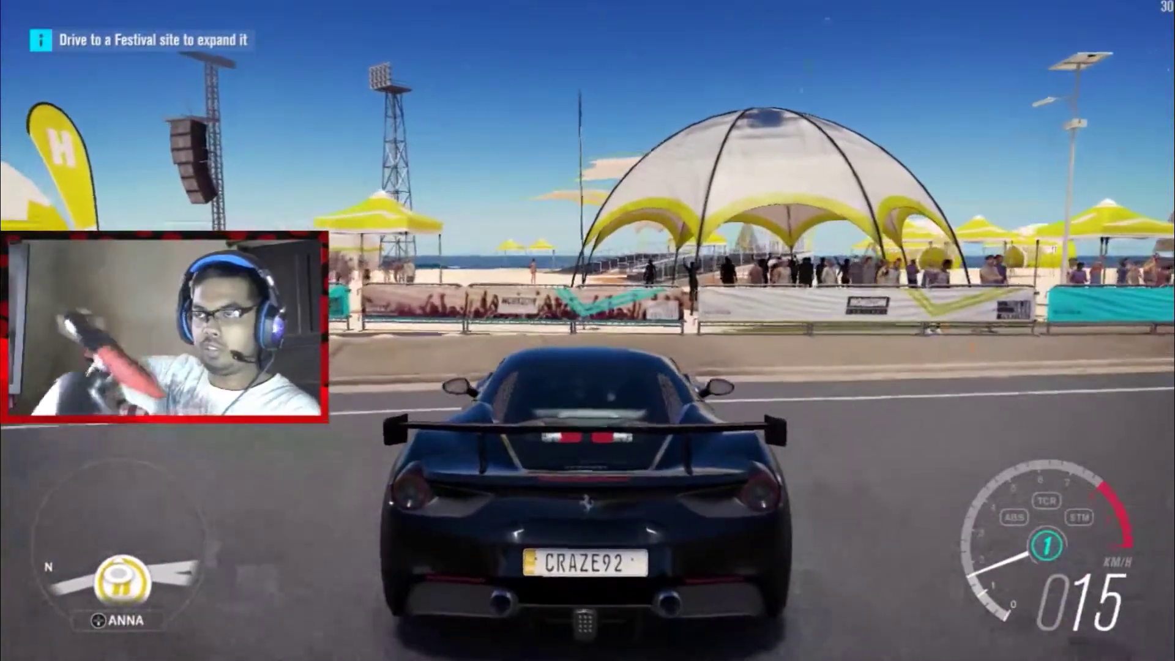